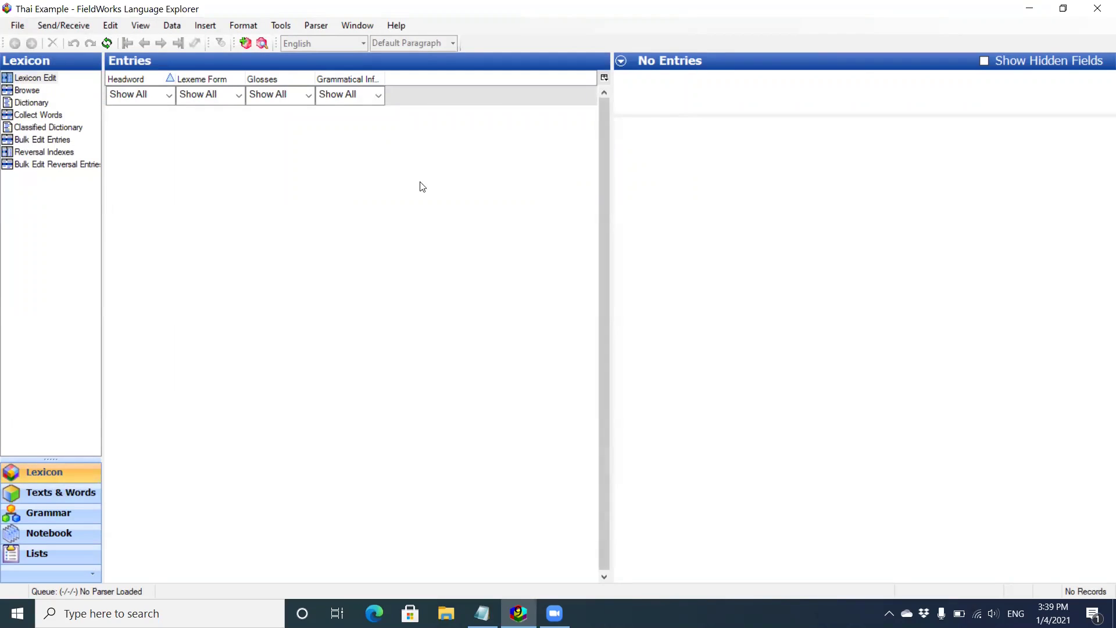
- Bring up the Tools > Configure options for setting up writing systems
{"action": "left_click", "coordinate": [285, 30]}
{"action": "mouse_move", "coordinate": [363, 47]}
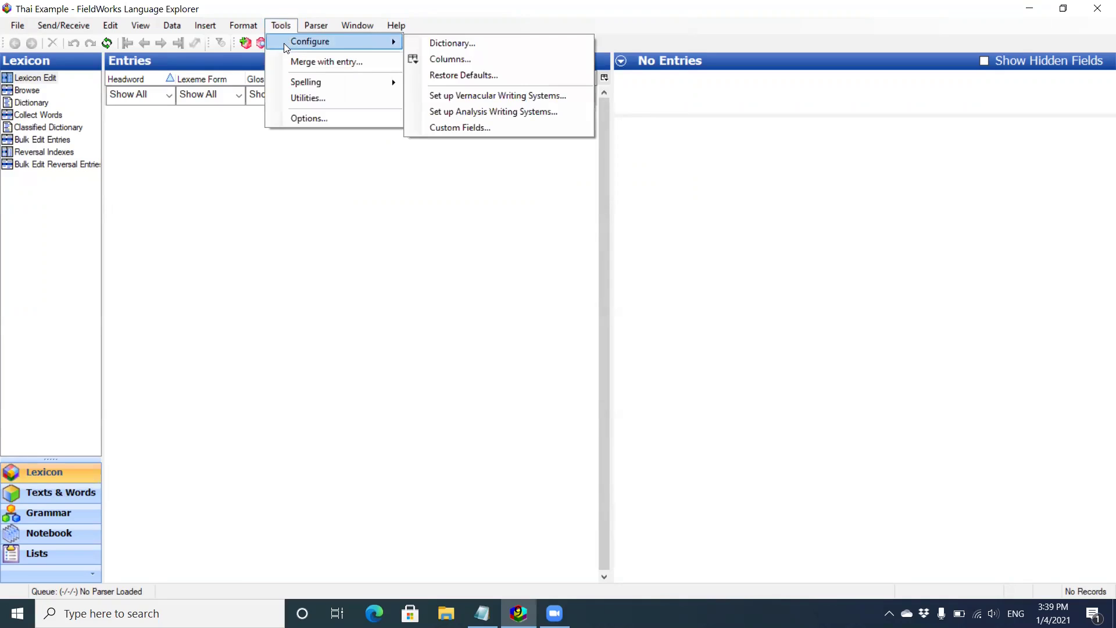
- Add IPA for Thai and Audio for Thai as new vernacular writing systems
{"action": "left_click", "coordinate": [454, 97]}
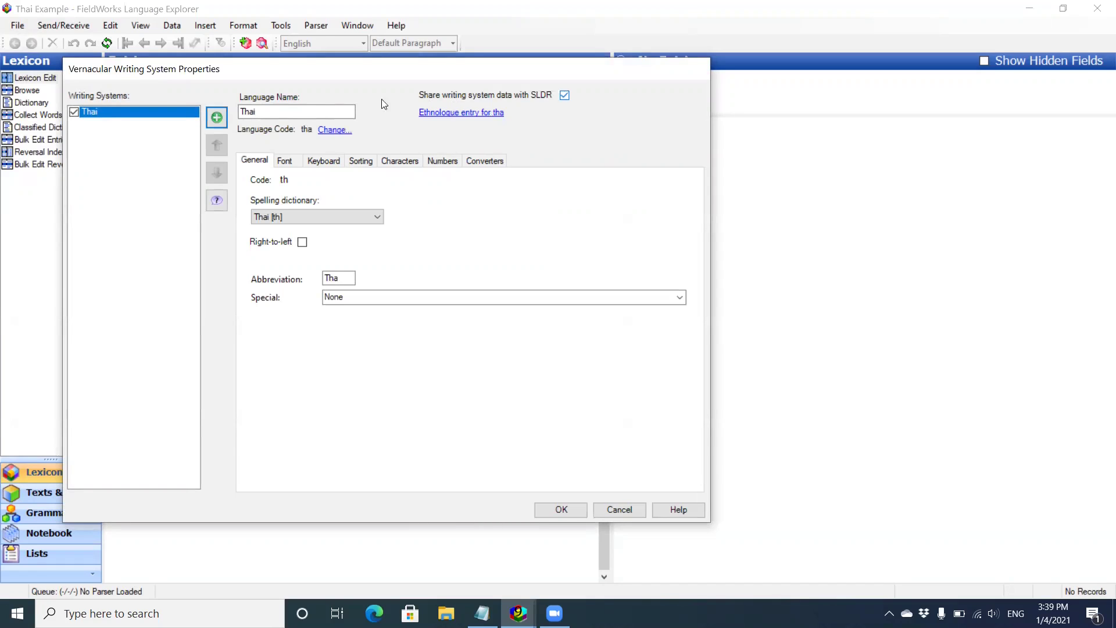
{"action": "left_click", "coordinate": [216, 118]}
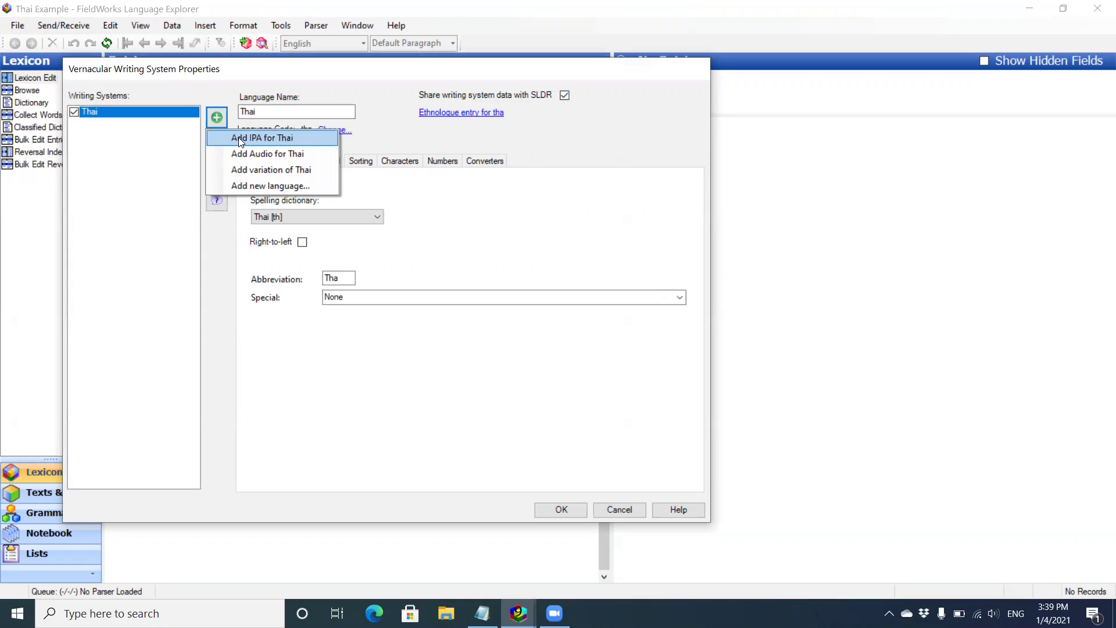
{"action": "left_click", "coordinate": [239, 138]}
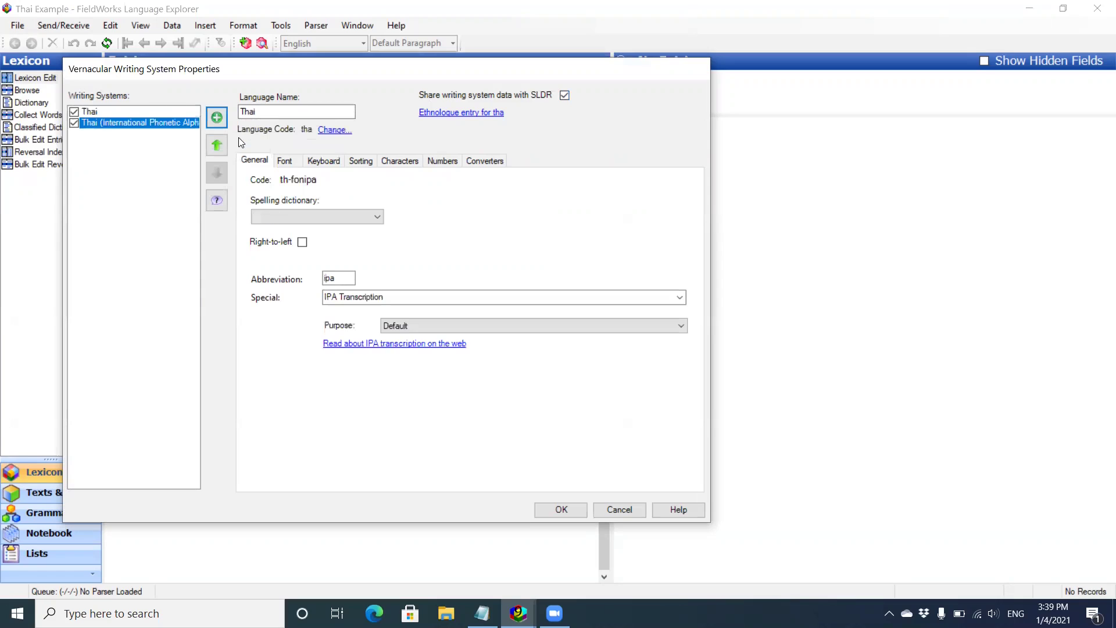
{"action": "left_click", "coordinate": [217, 118]}
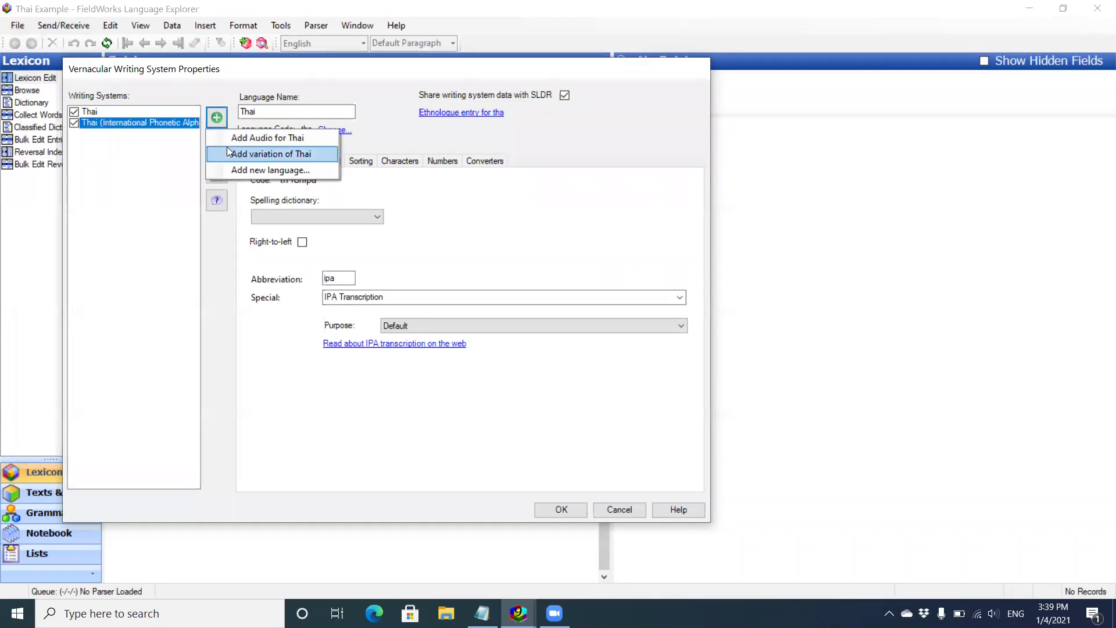
{"action": "left_click", "coordinate": [248, 141]}
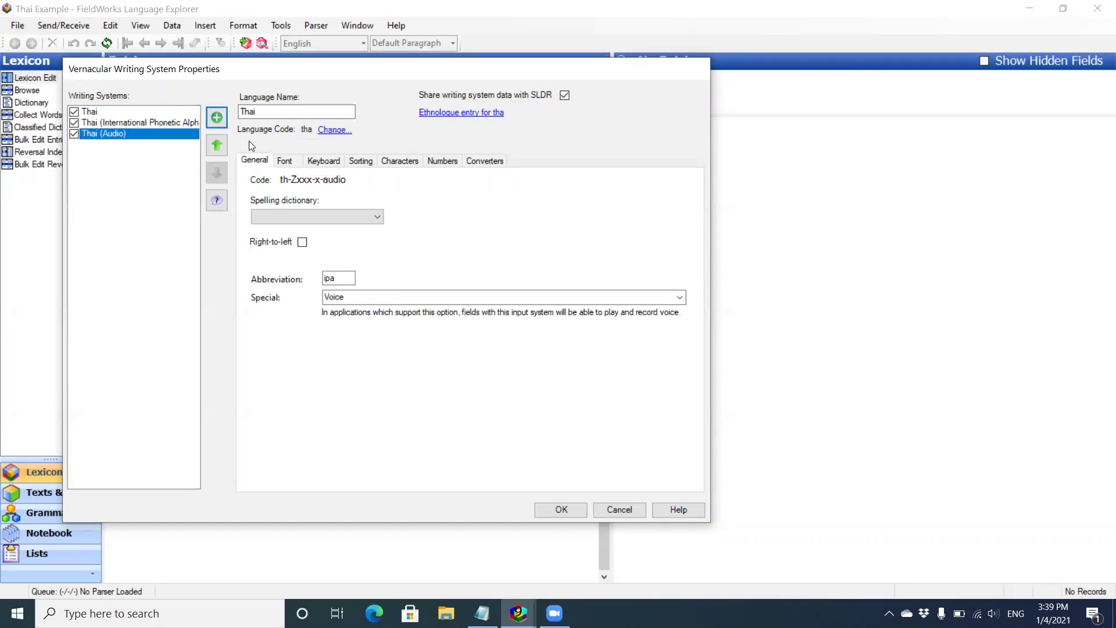
- Give Thai IPA the Doulos SIL default font and the IPA (SIL) - und-Latn keyboard
{"action": "left_click", "coordinate": [176, 122]}
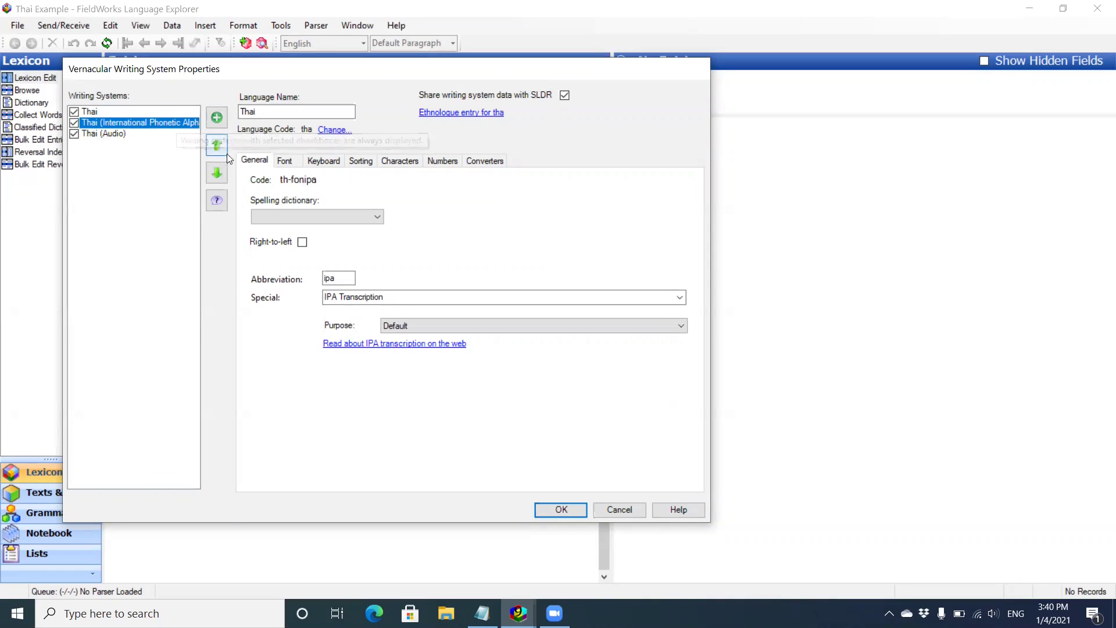
{"action": "left_click", "coordinate": [284, 162]}
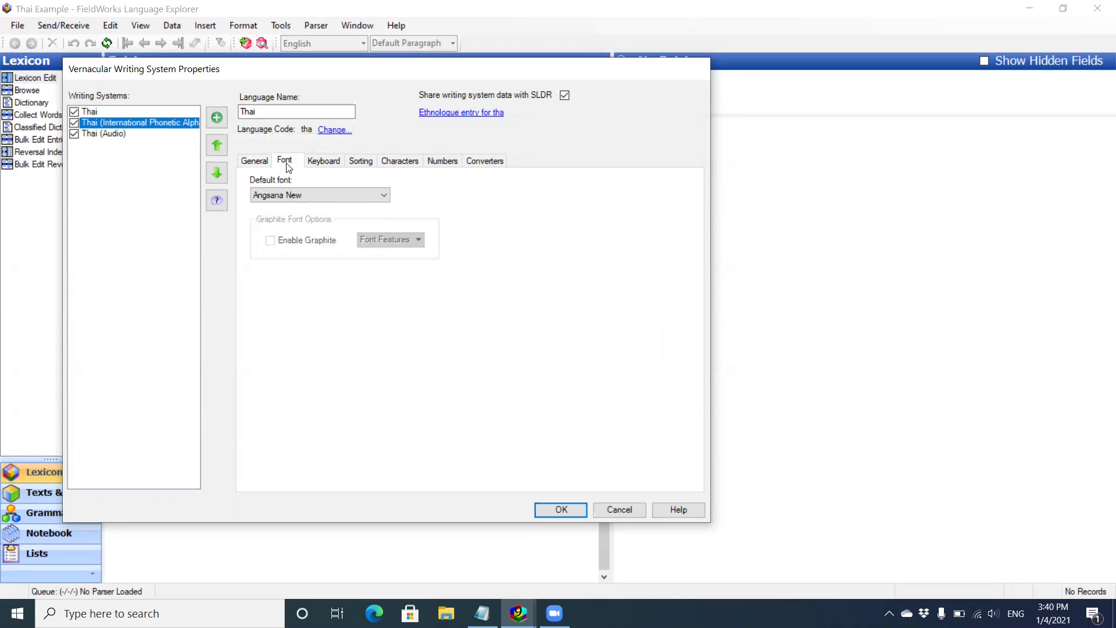
{"action": "left_click", "coordinate": [288, 200]}
{"action": "key", "text": "o"}
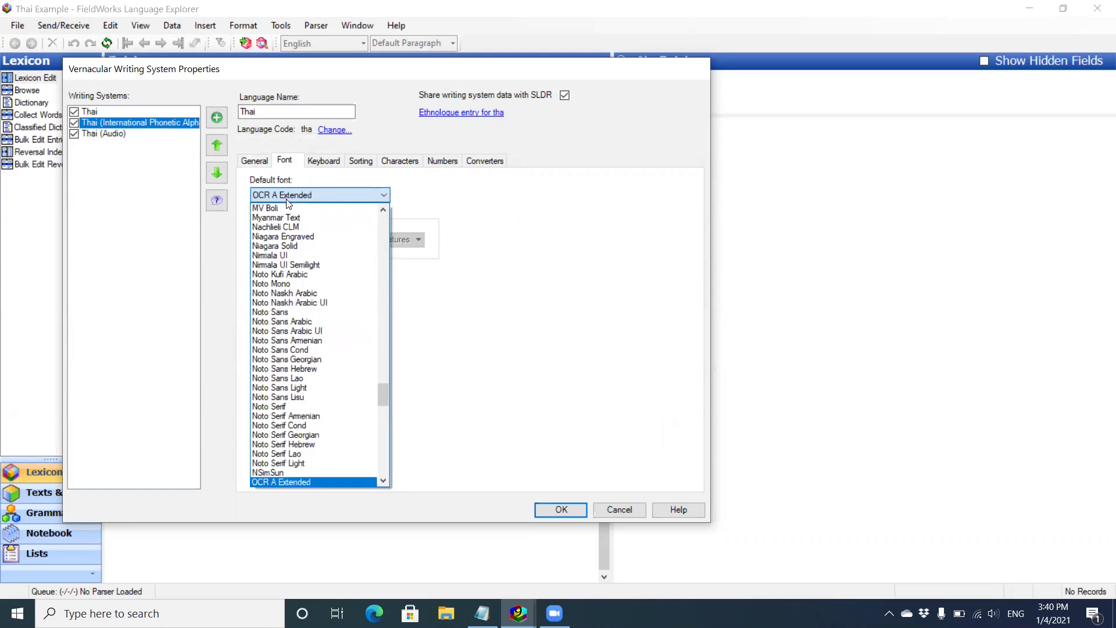
{"action": "key", "text": "d"}
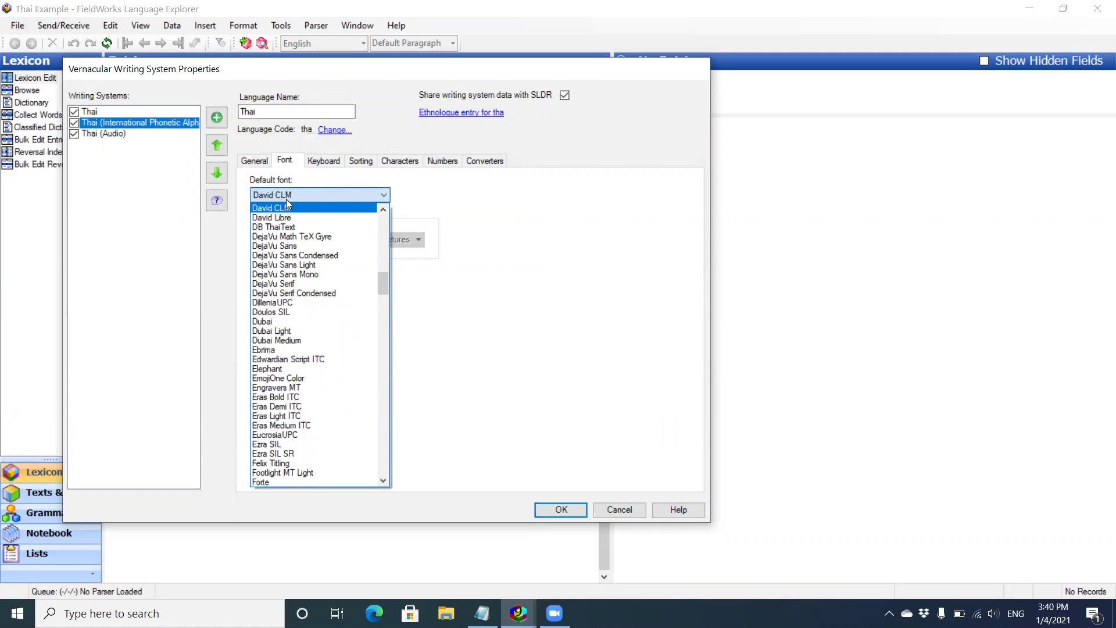
{"action": "key", "text": "Down"}
{"action": "key", "text": "Down"}
{"action": "key", "text": "Down"}
{"action": "key", "text": "Down"}
{"action": "key", "text": "Down"}
{"action": "key", "text": "Down"}
{"action": "key", "text": "Down"}
{"action": "key", "text": "Down"}
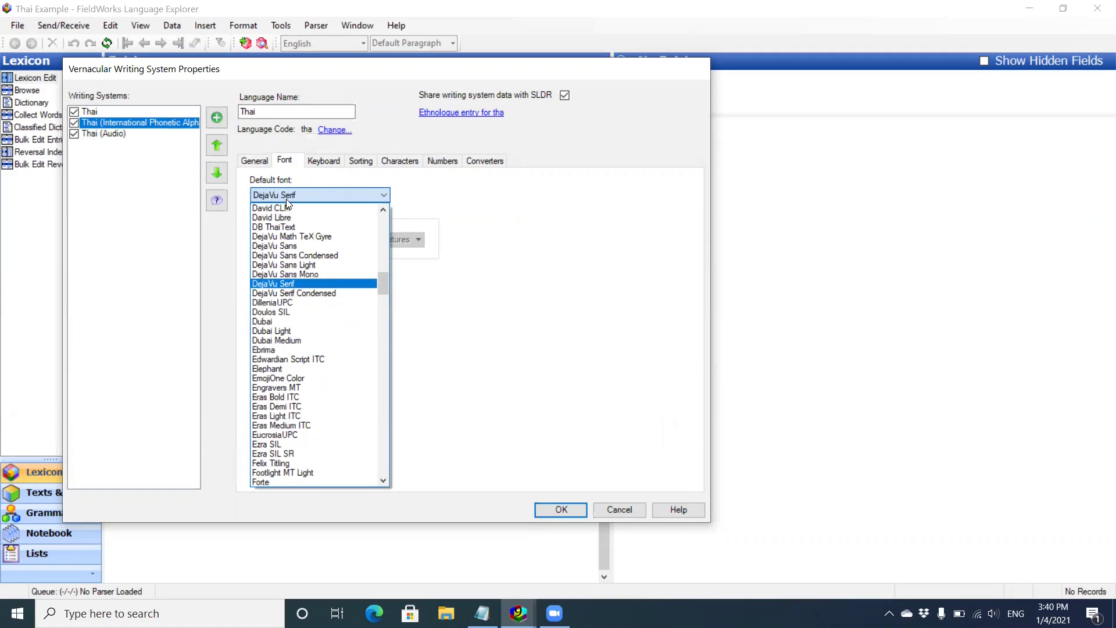
{"action": "key", "text": "Down"}
{"action": "key", "text": "Down"}
{"action": "key", "text": "Down"}
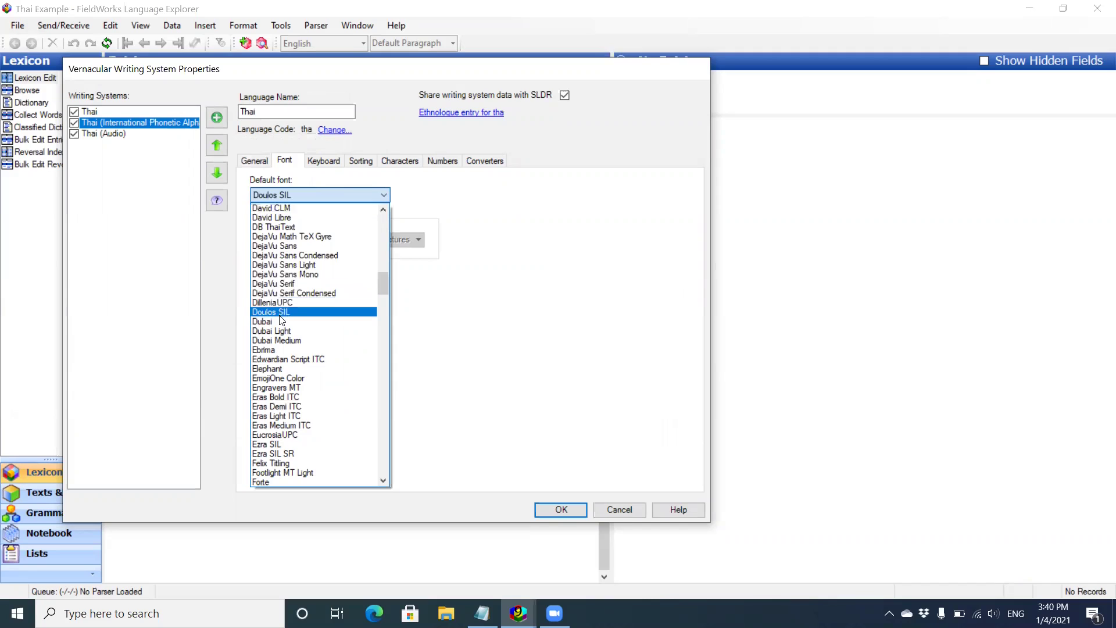
{"action": "key", "text": "Return"}
{"action": "left_click", "coordinate": [323, 160]}
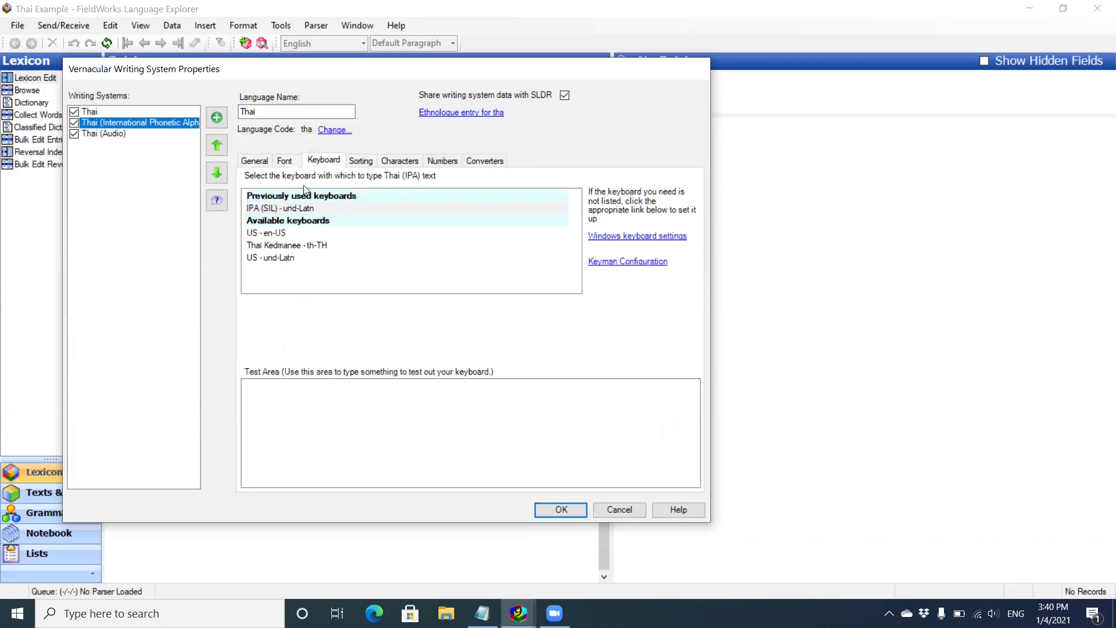
{"action": "left_click", "coordinate": [275, 210]}
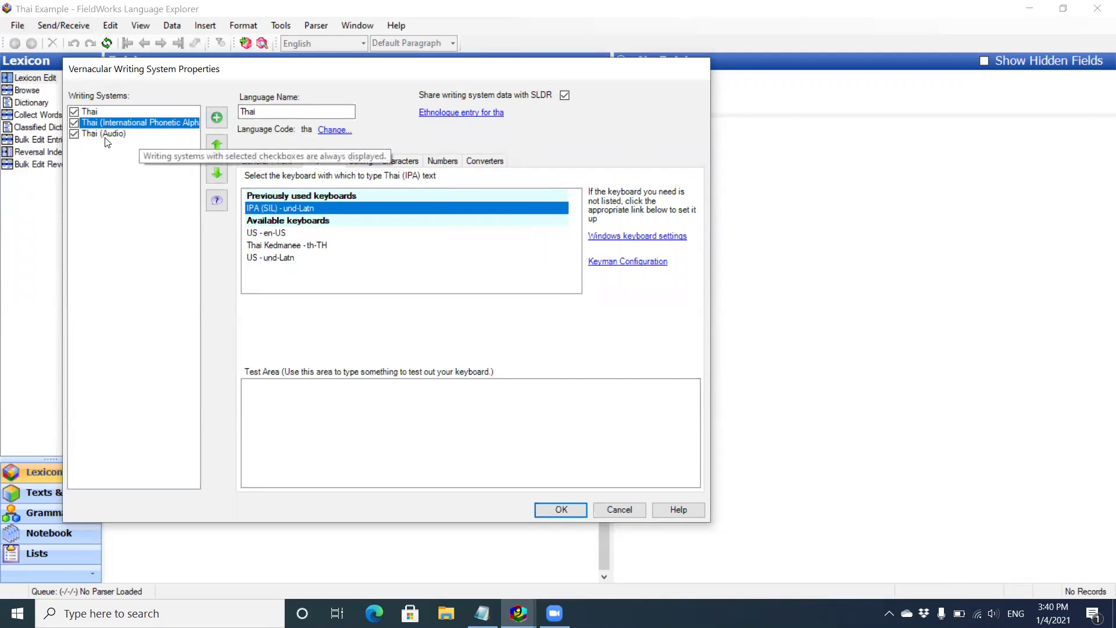
- Set the Thai (Audio) abbreviation to Aud and assign it the US - en-US keyboard
{"action": "left_click", "coordinate": [262, 162]}
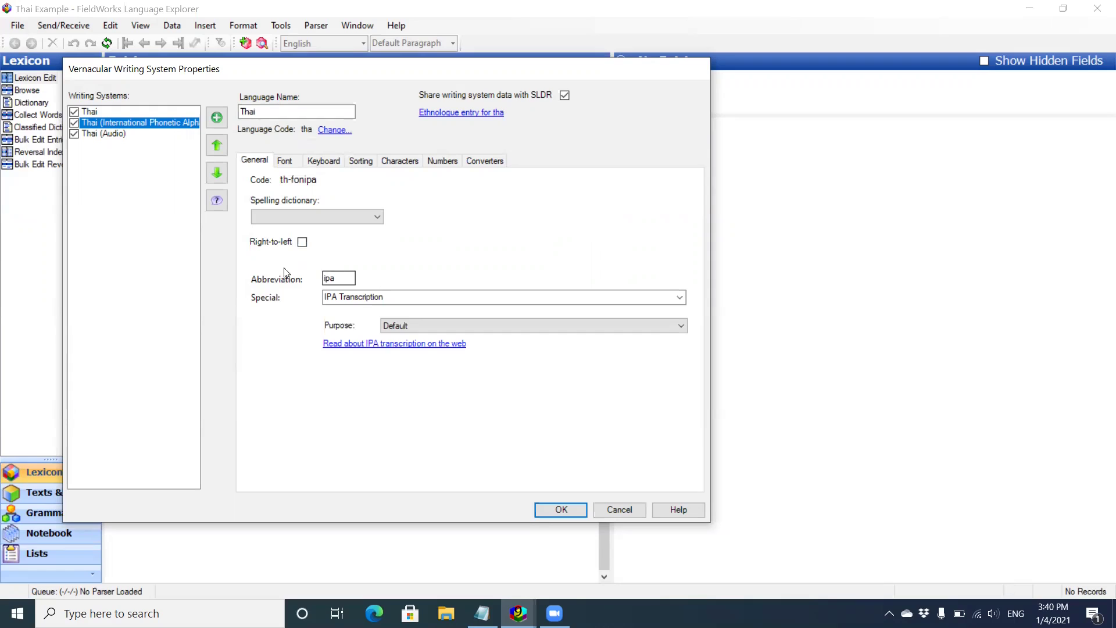
{"action": "left_click", "coordinate": [114, 135]}
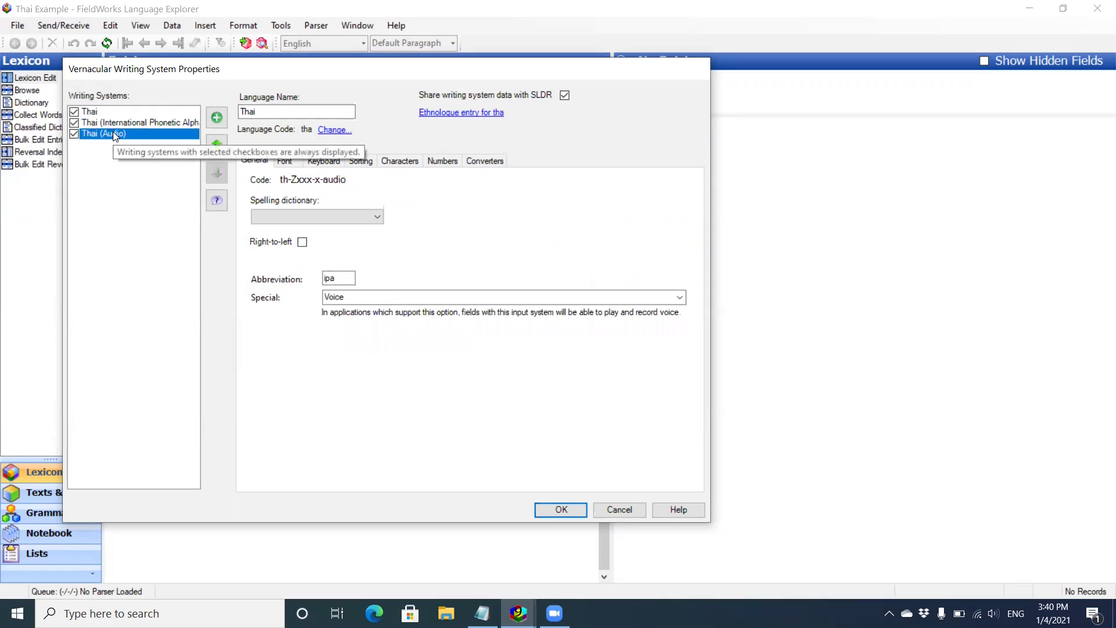
{"action": "left_click", "coordinate": [341, 279]}
{"action": "double_click", "coordinate": [342, 279]}
{"action": "type", "text": "A"}
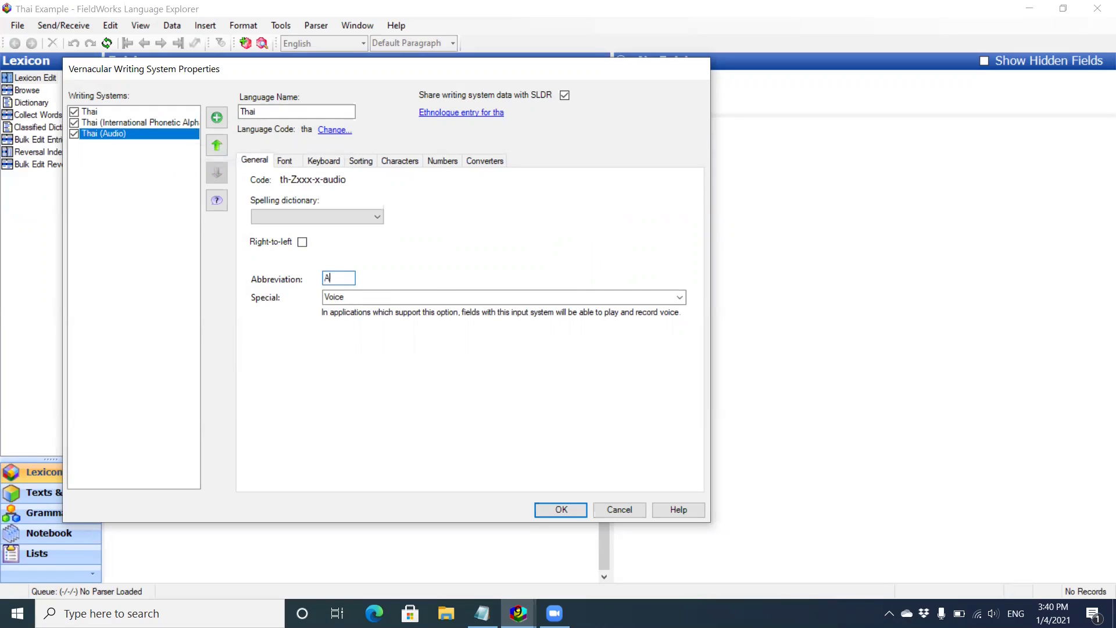
{"action": "type", "text": "ud"}
{"action": "left_click", "coordinate": [286, 162]}
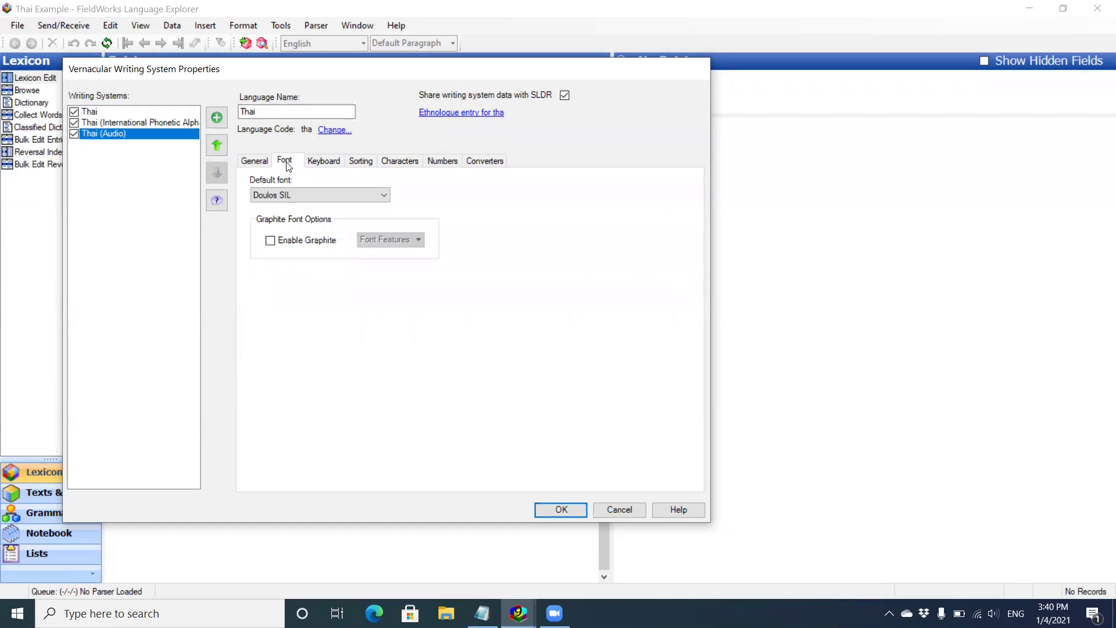
{"action": "left_click", "coordinate": [323, 161]}
{"action": "left_click", "coordinate": [291, 223]}
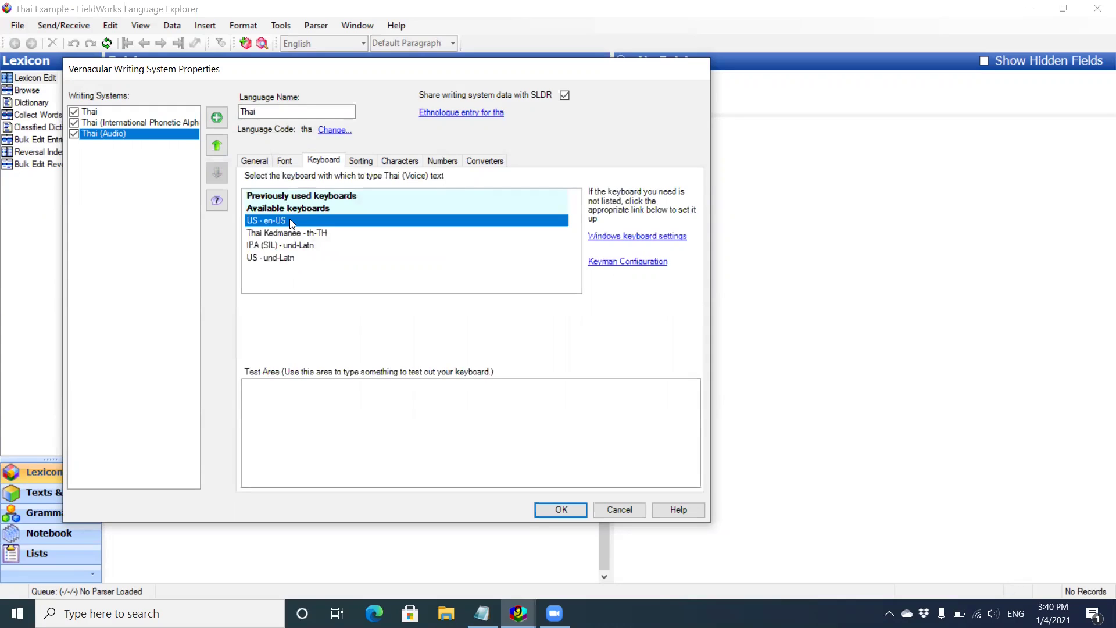
- Save the writing system changes and check the Tha, ipa and Aud lexeme form lines in a new entry
{"action": "left_click", "coordinate": [551, 510]}
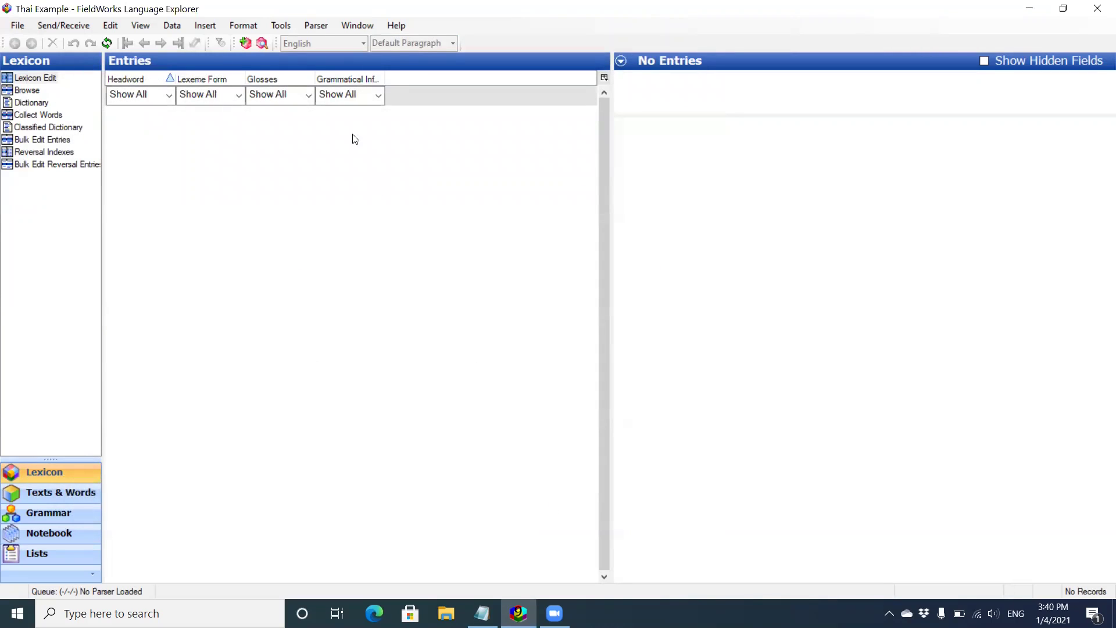
{"action": "left_click", "coordinate": [243, 41]}
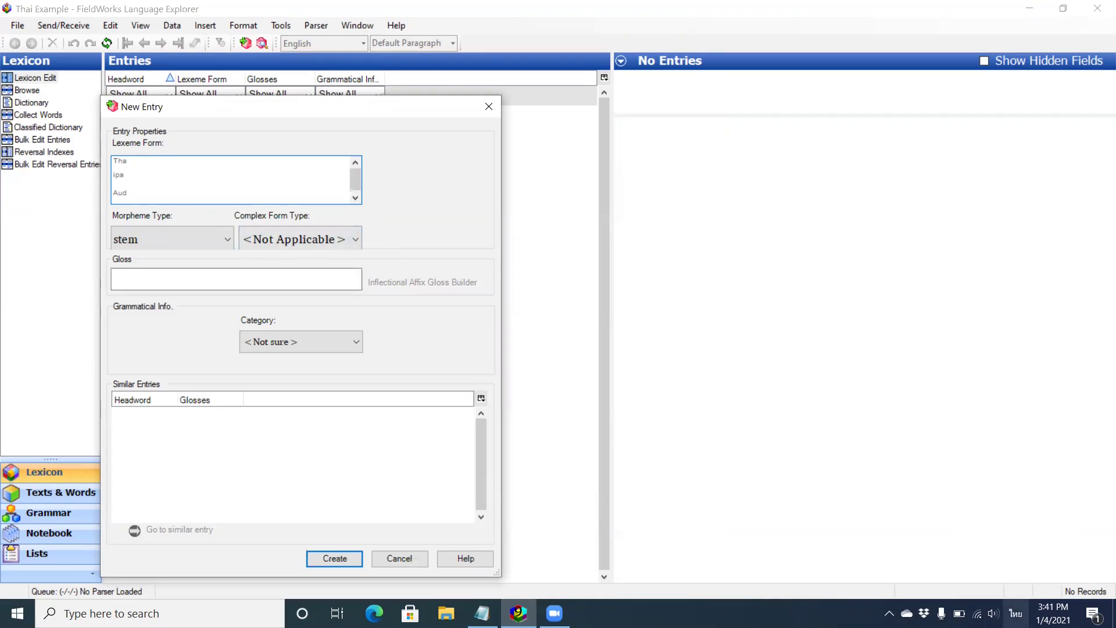
{"action": "key", "text": "Down"}
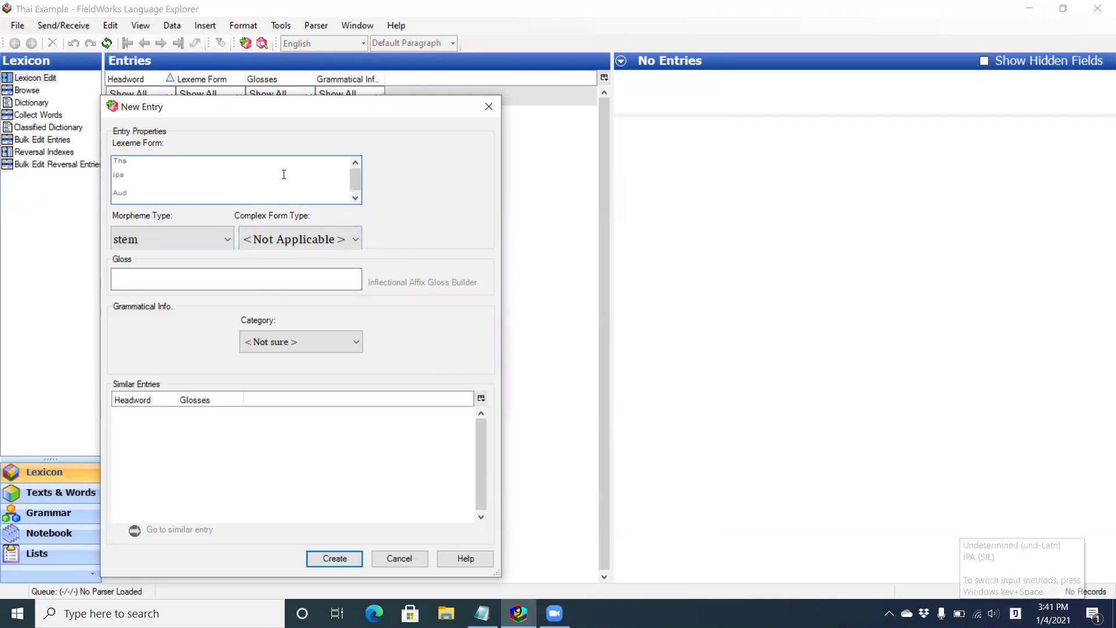
{"action": "left_click", "coordinate": [149, 161]}
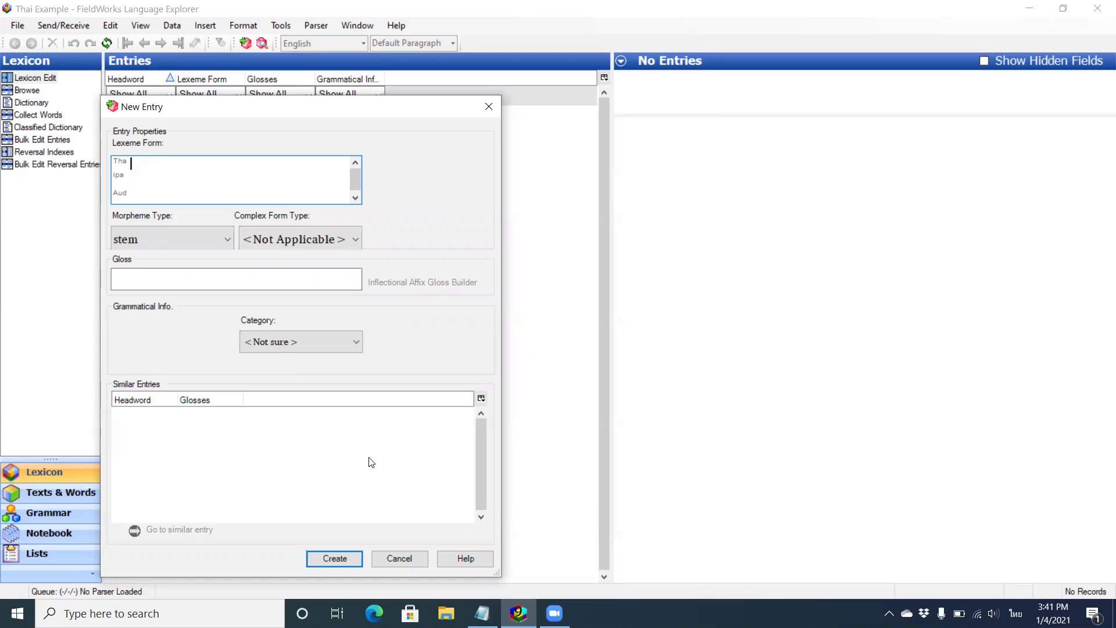
- Discard the new entry and bring up Analysis Writing System Properties, which lists only English
{"action": "left_click", "coordinate": [395, 565]}
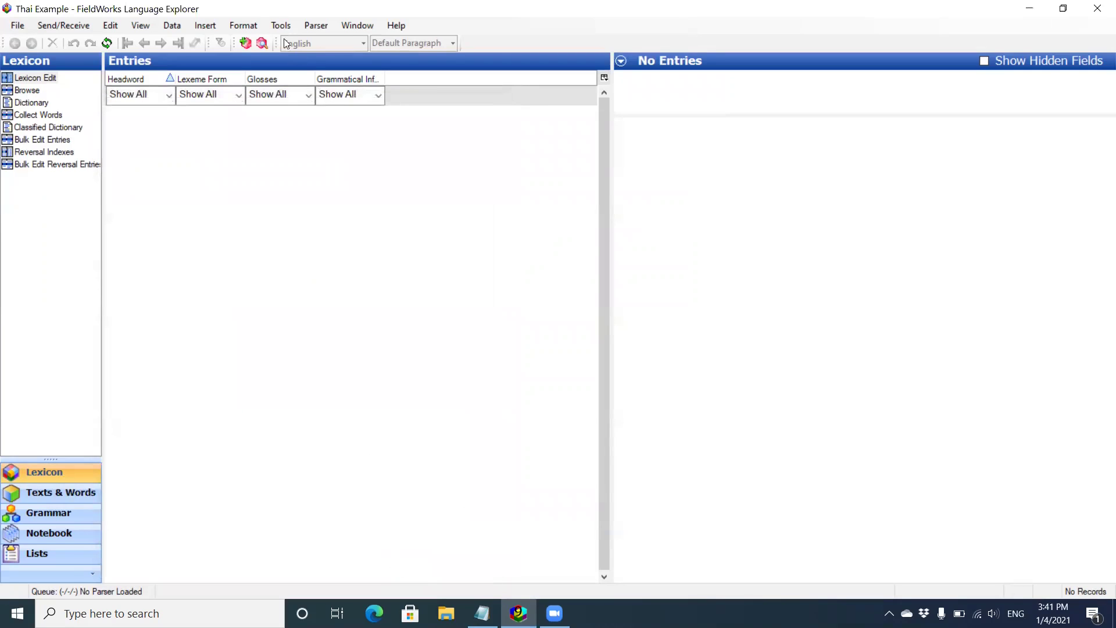
{"action": "left_click", "coordinate": [279, 26]}
{"action": "mouse_move", "coordinate": [281, 46]}
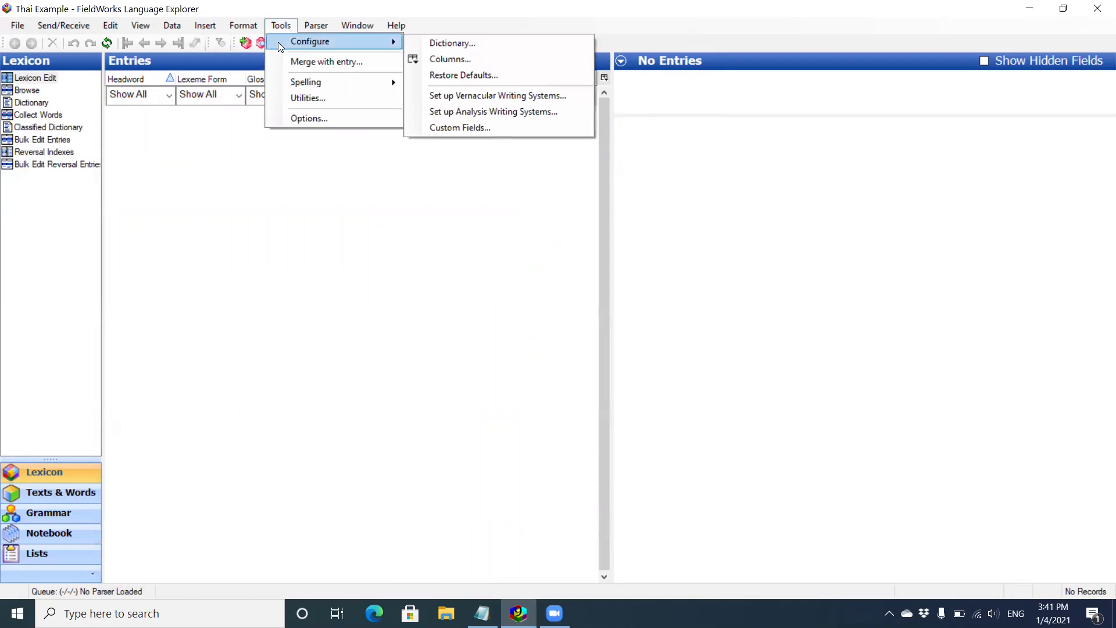
{"action": "left_click", "coordinate": [449, 112]}
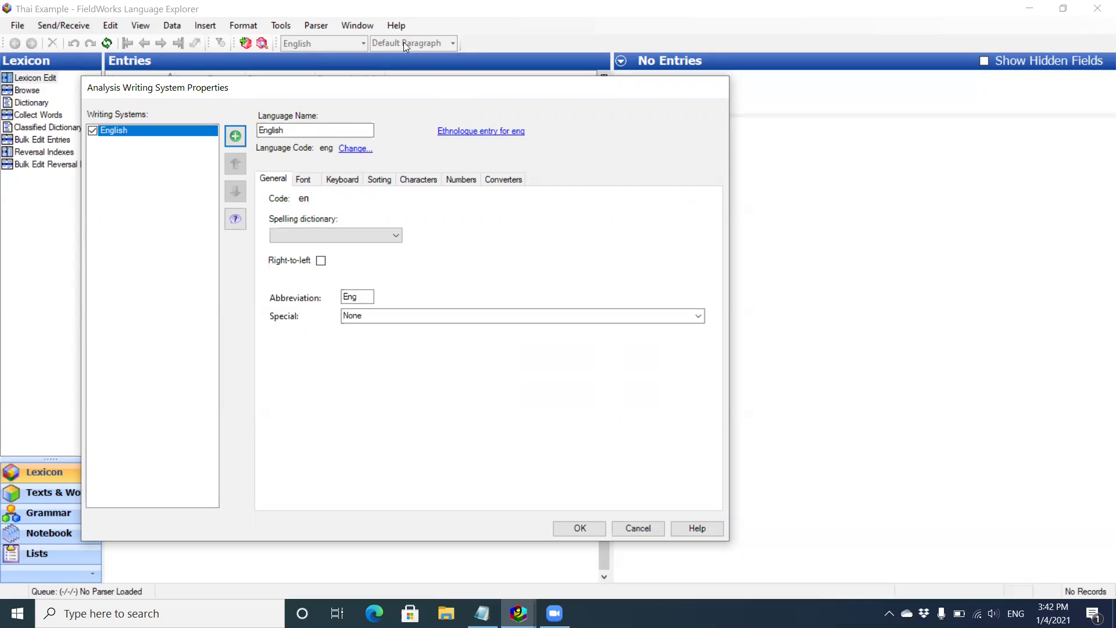
{"action": "left_click", "coordinate": [236, 137]}
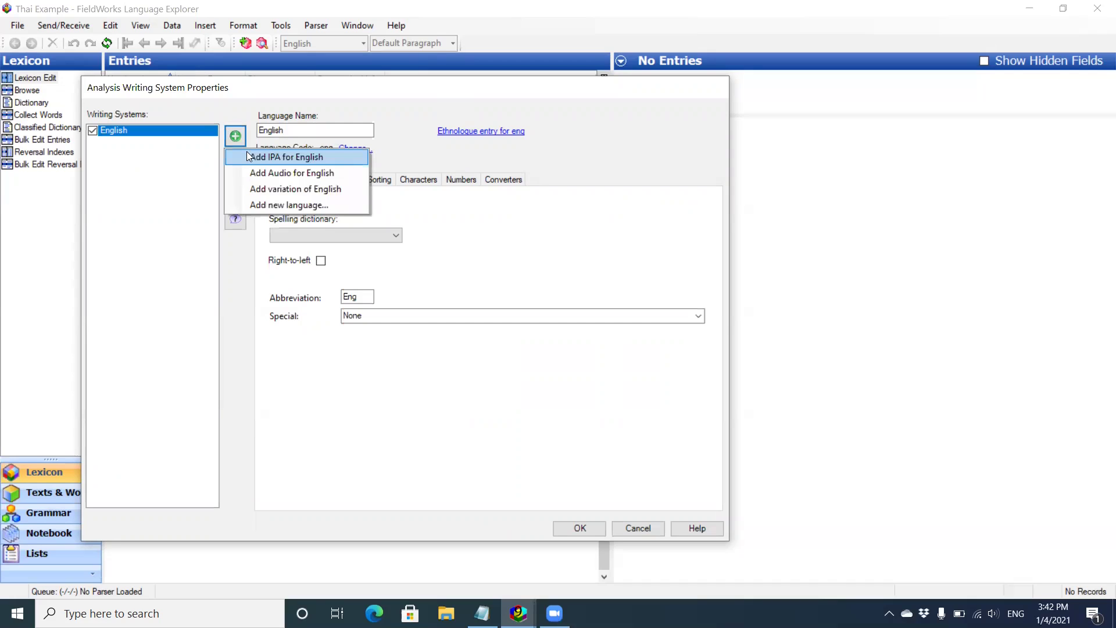
- Add Khmer (km) as a new analysis language by searching the language codes for 'khme'
{"action": "left_click", "coordinate": [259, 205]}
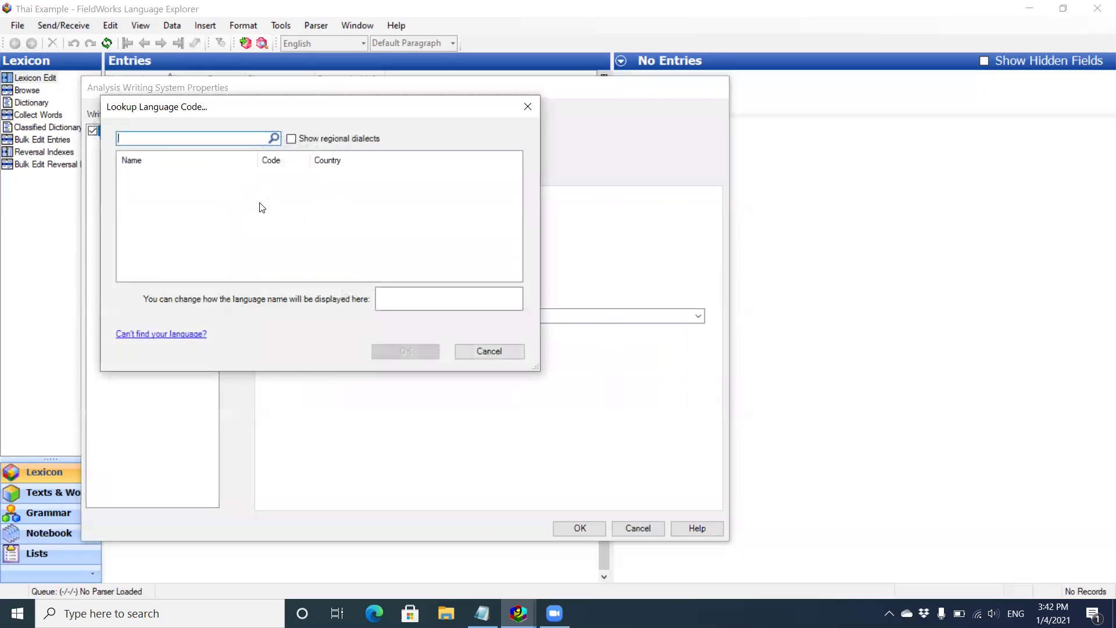
{"action": "type", "text": "k"}
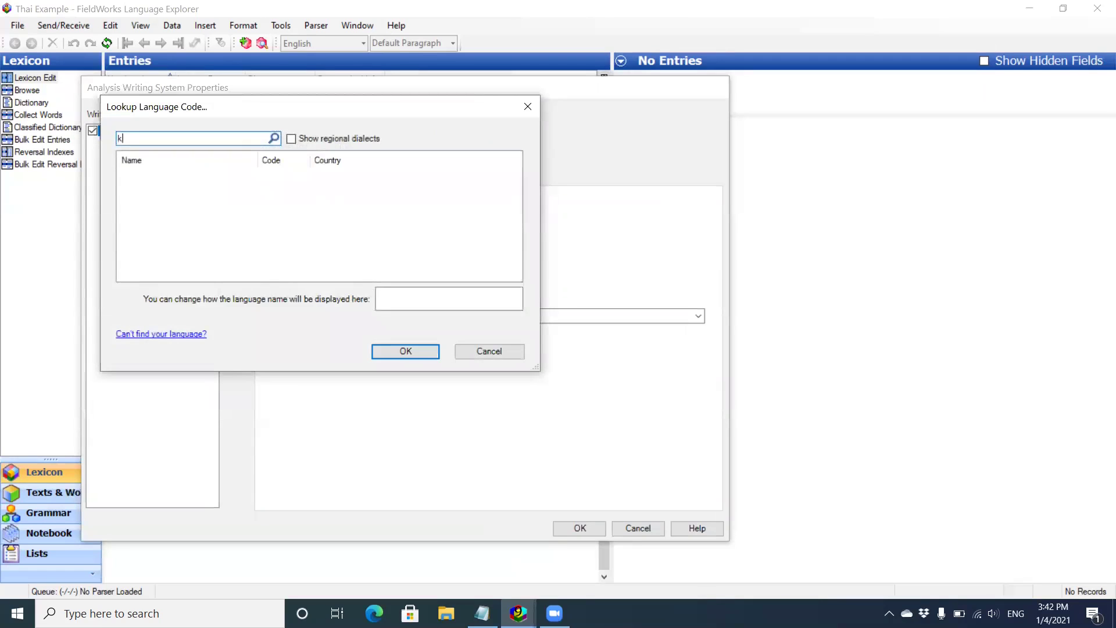
{"action": "type", "text": "her"}
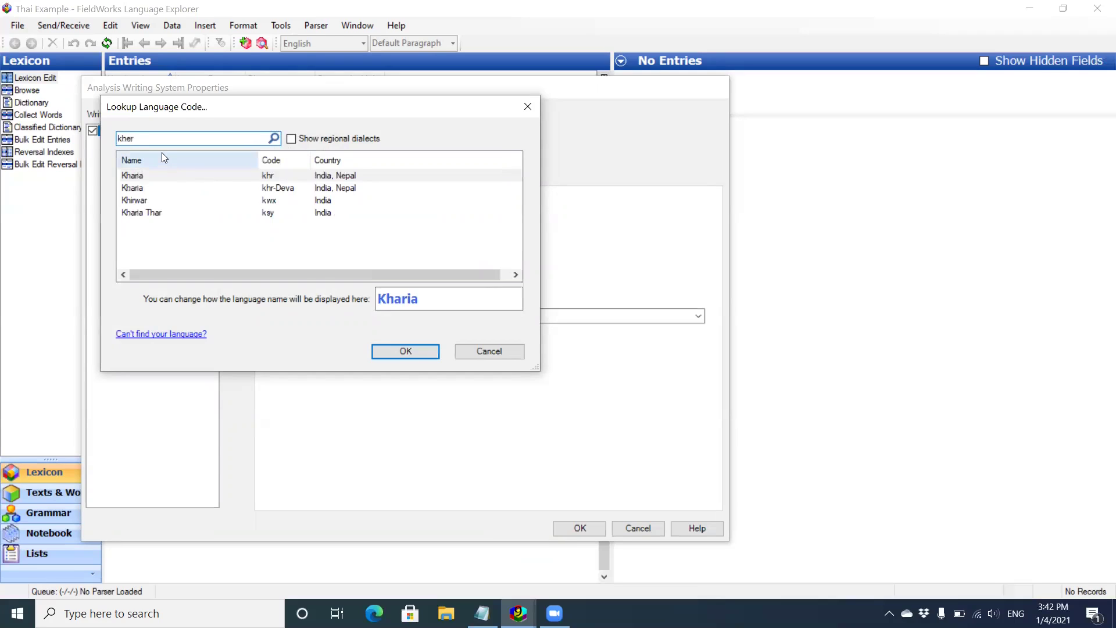
{"action": "key", "text": "BackSpace"}
{"action": "key", "text": "BackSpace"}
{"action": "key", "text": "BackSpace"}
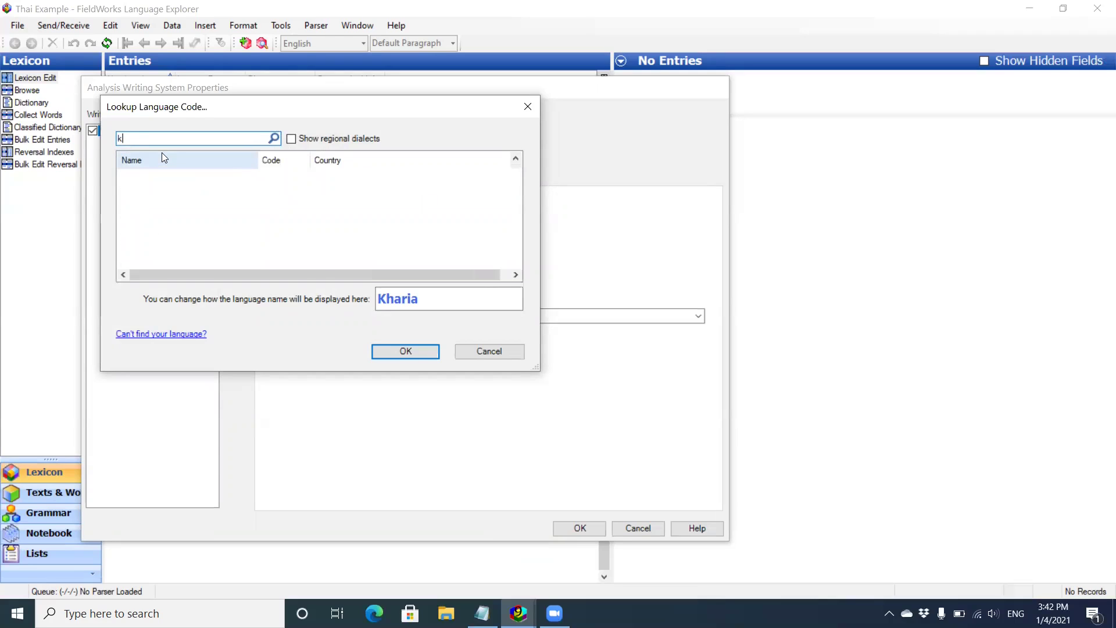
{"action": "type", "text": "hme"}
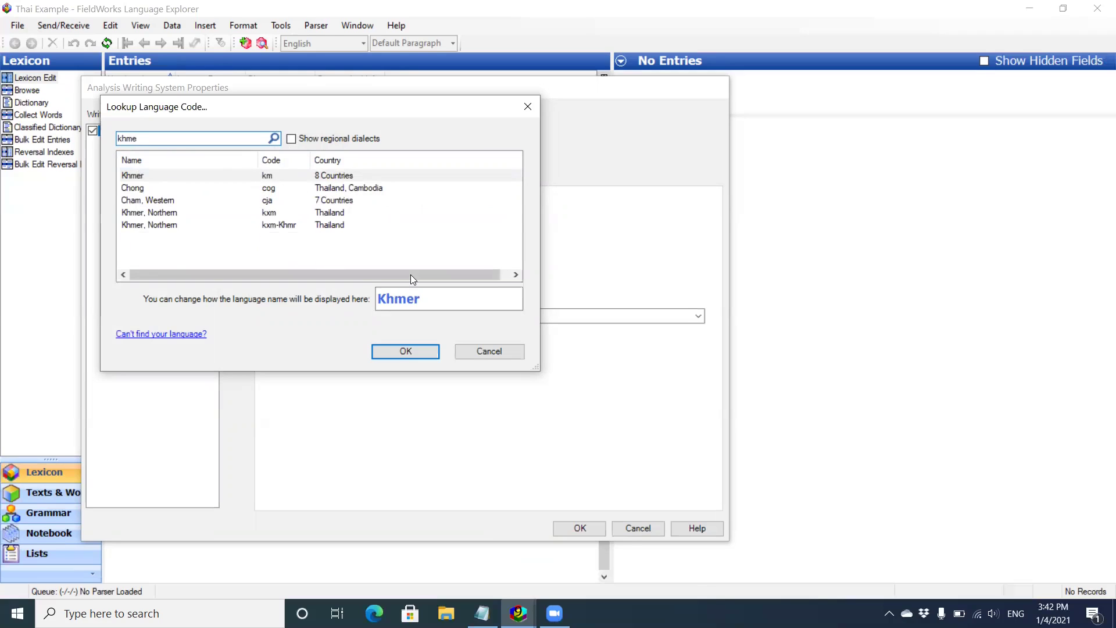
{"action": "left_click", "coordinate": [416, 352]}
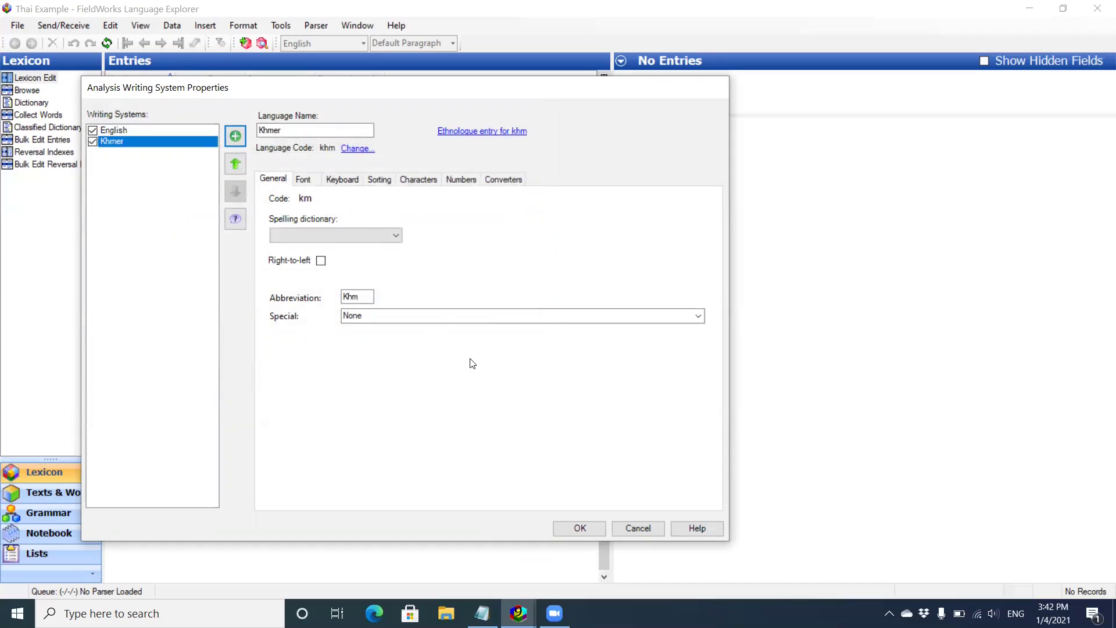
- Save the Khmer writing system and check for Eng and Khm gloss lines in a new entry
{"action": "left_click", "coordinate": [585, 523]}
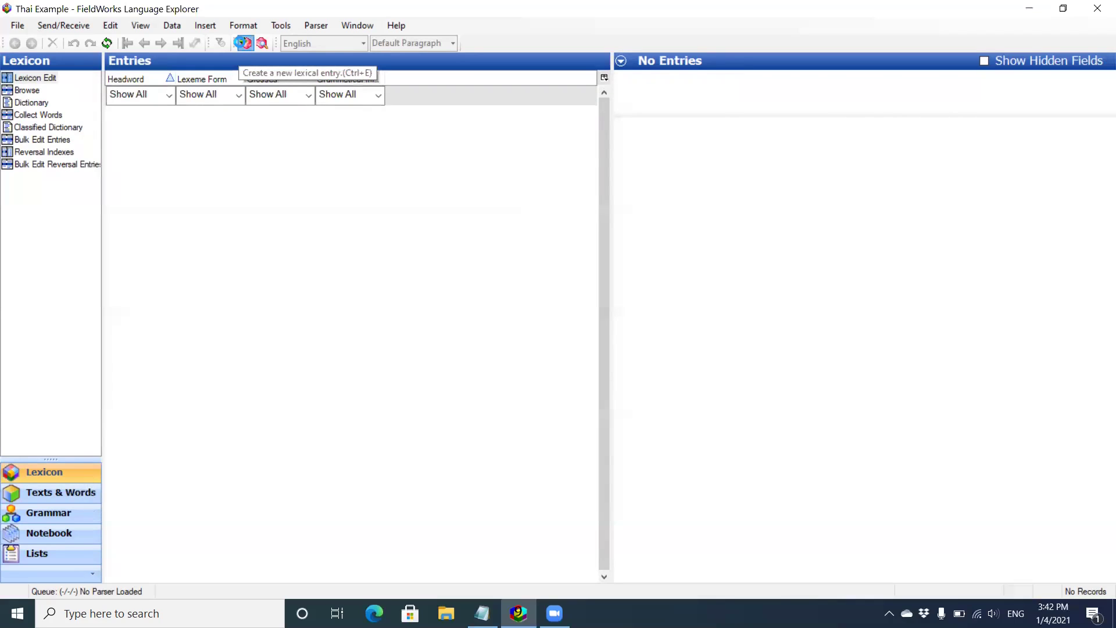
{"action": "left_click", "coordinate": [243, 43]}
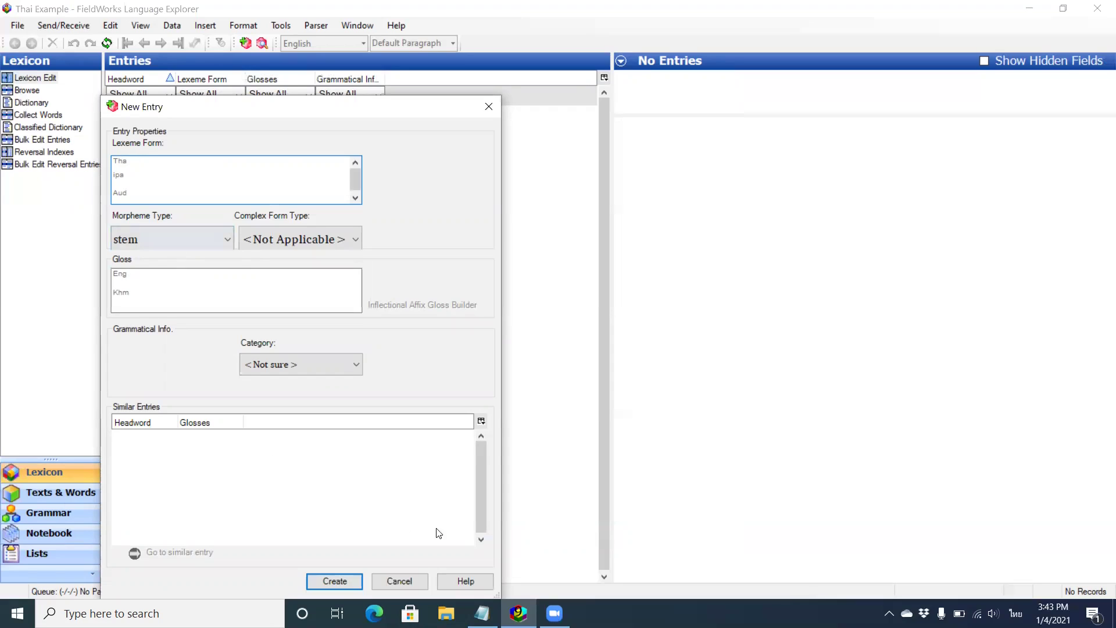
- Cancel the new entry and reopen the Analysis Writing Systems setup
{"action": "left_click", "coordinate": [406, 581]}
{"action": "left_click", "coordinate": [282, 26]}
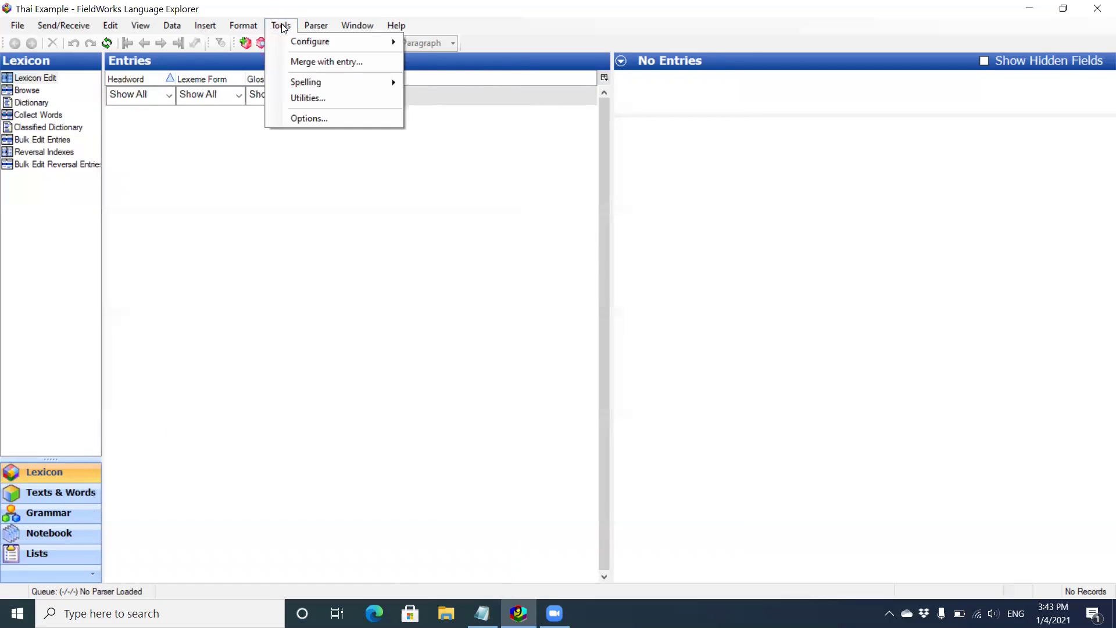
{"action": "mouse_move", "coordinate": [314, 41]}
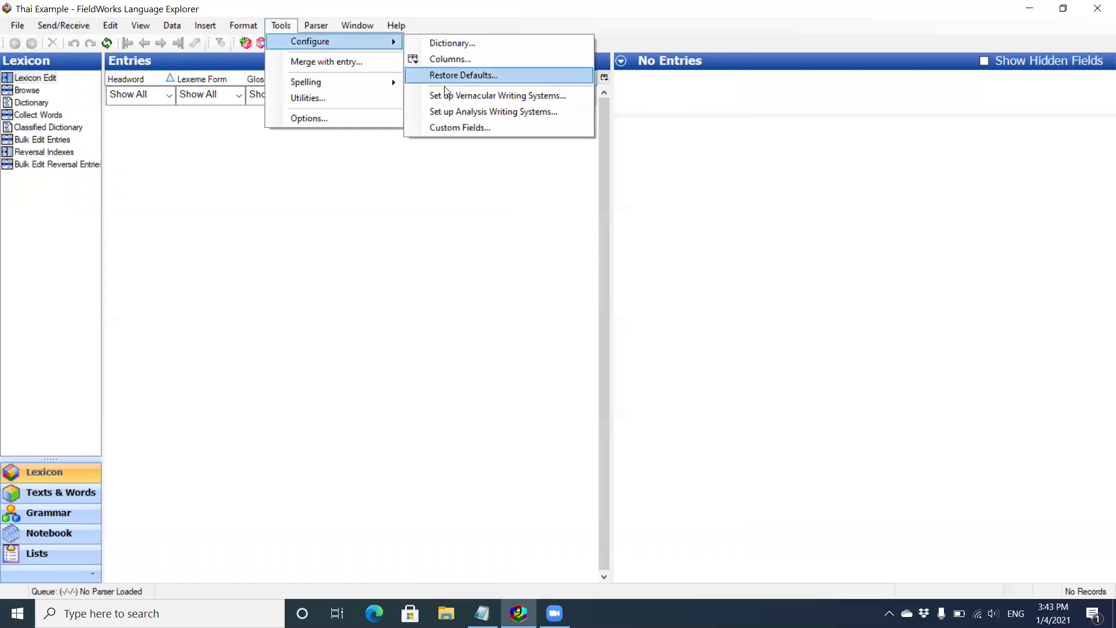
{"action": "left_click", "coordinate": [474, 111]}
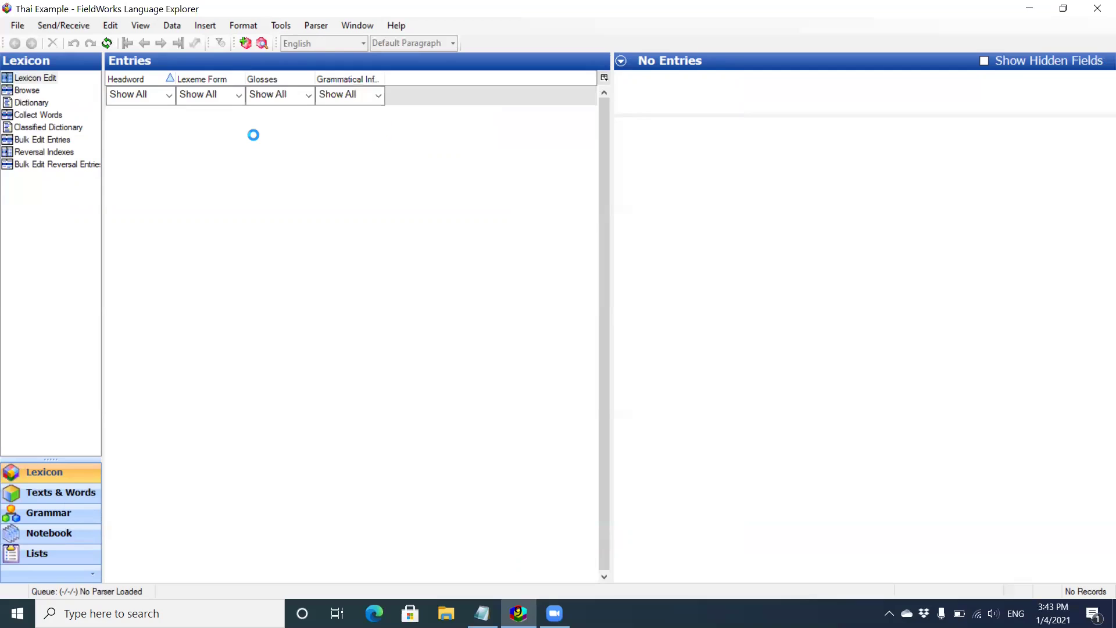
- Delete the Khmer writing system and save, leaving English as the only analysis language
{"action": "left_click", "coordinate": [181, 181]}
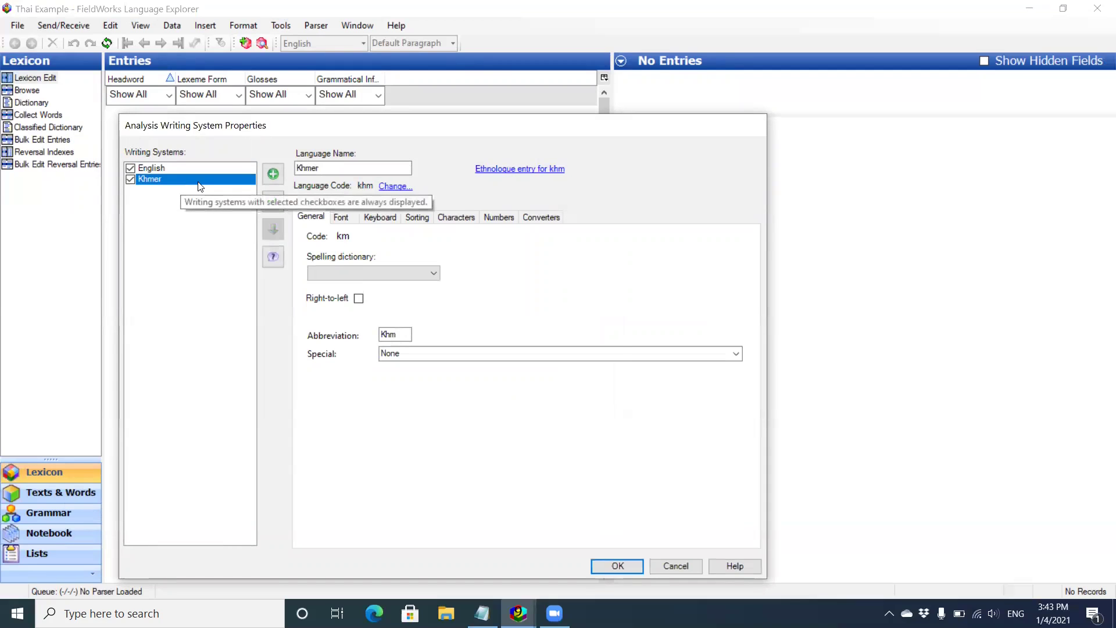
{"action": "right_click", "coordinate": [199, 183]}
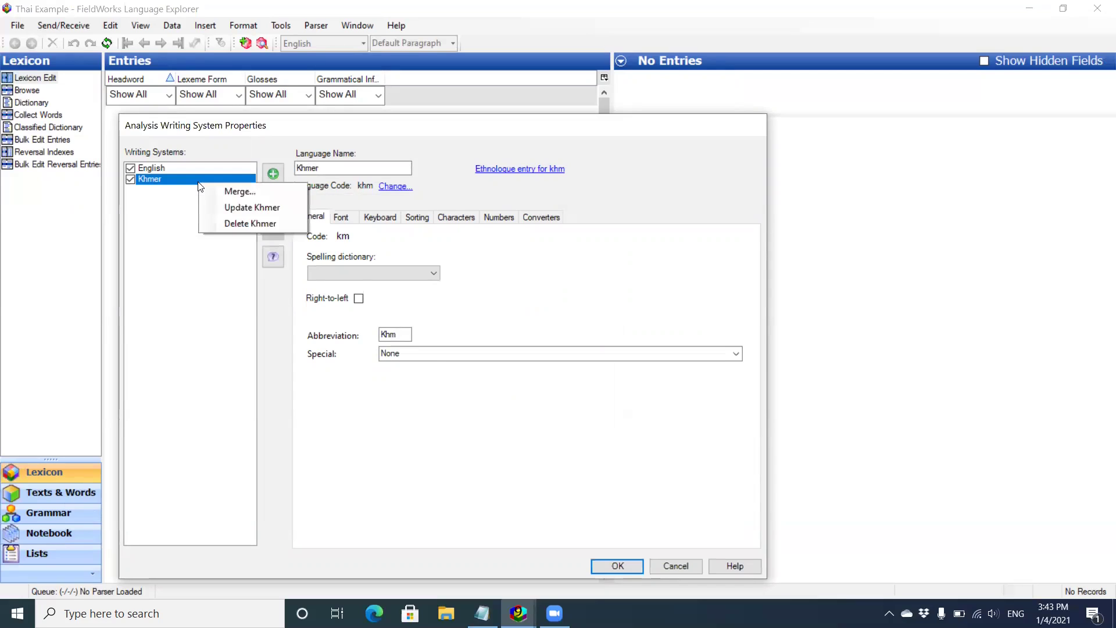
{"action": "left_click", "coordinate": [221, 224]}
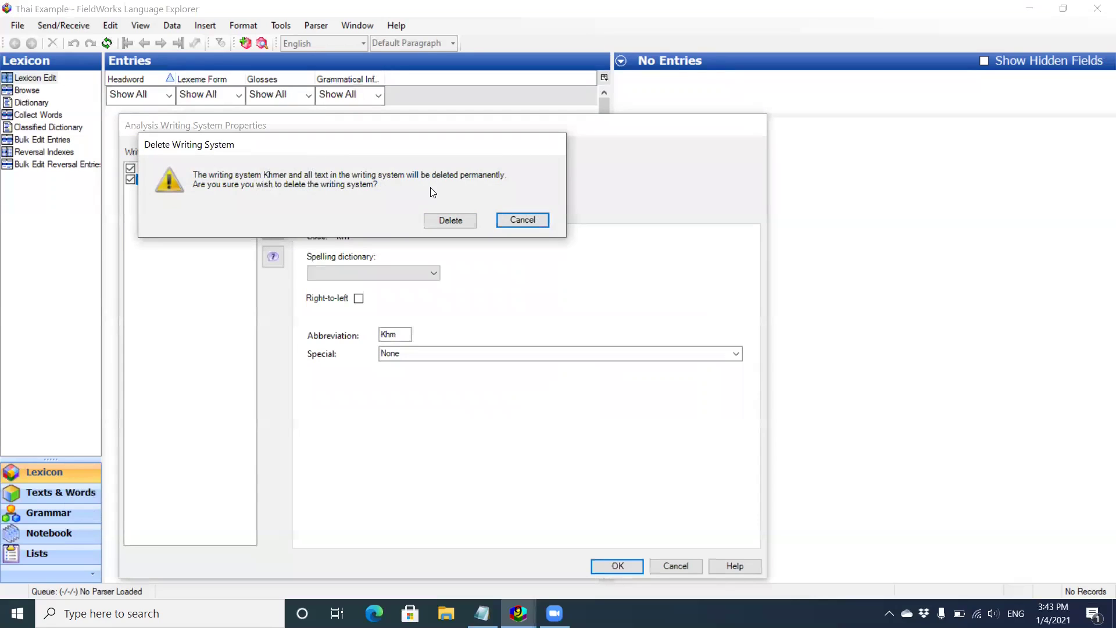
{"action": "left_click", "coordinate": [461, 221]}
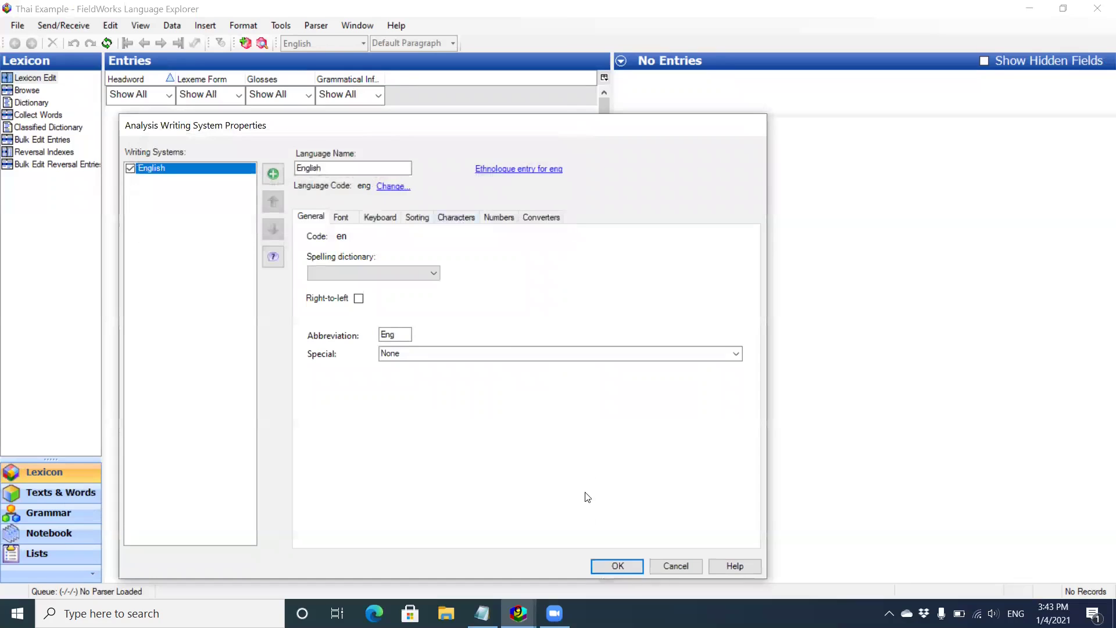
{"action": "left_click", "coordinate": [614, 566]}
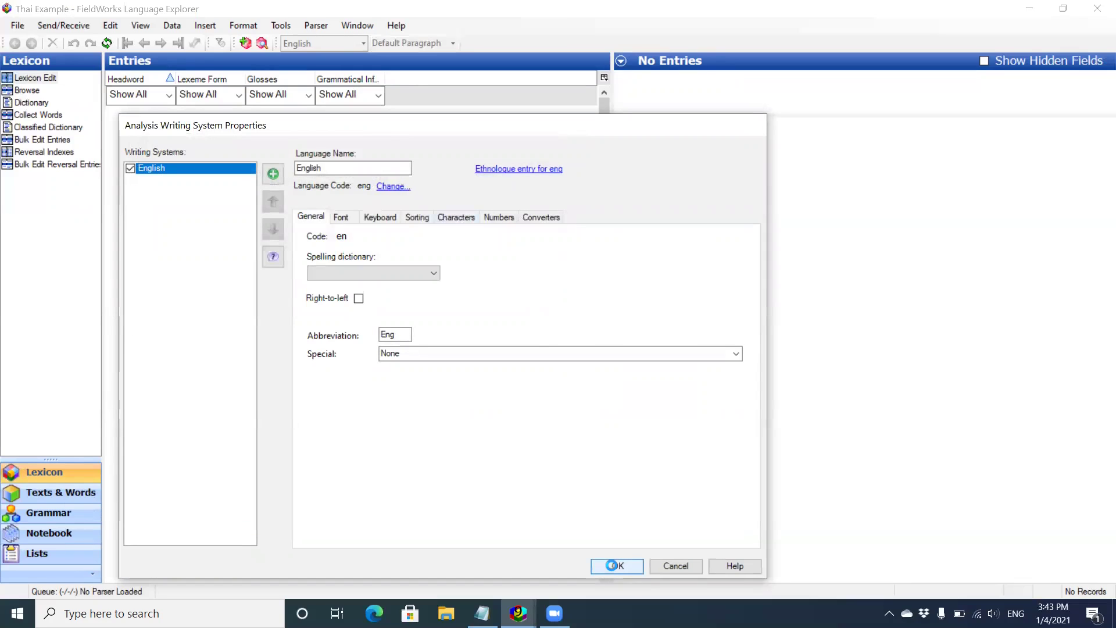